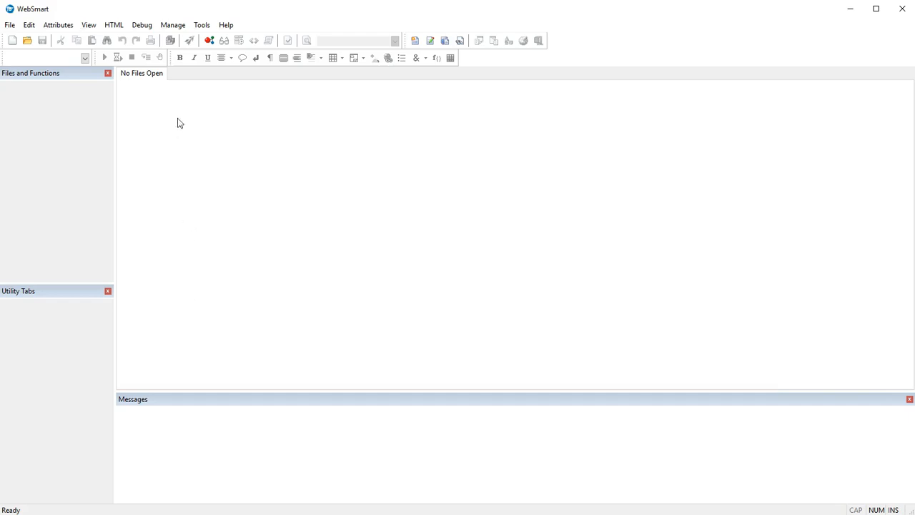
Open Tools > Options and show the still-empty IBM i servers page under Servers.
{"action": "left_click", "coordinate": [201, 28]}
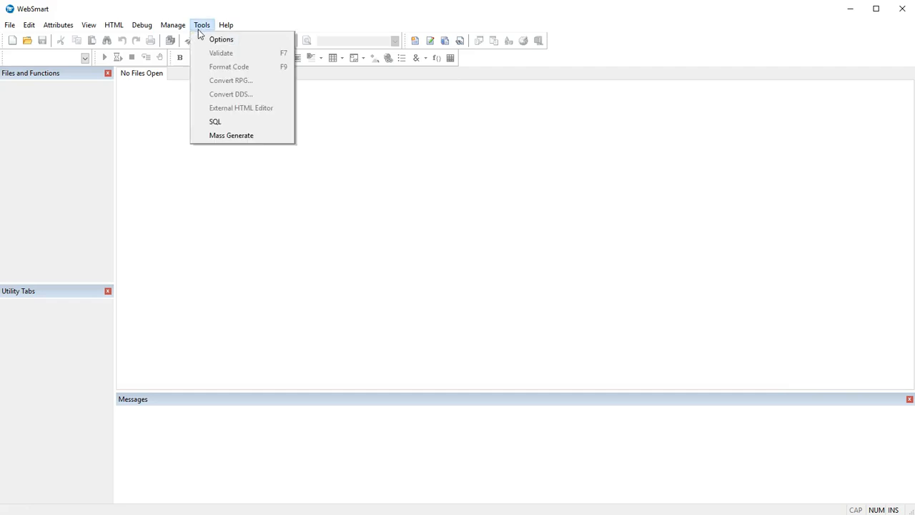
{"action": "left_click", "coordinate": [214, 39]}
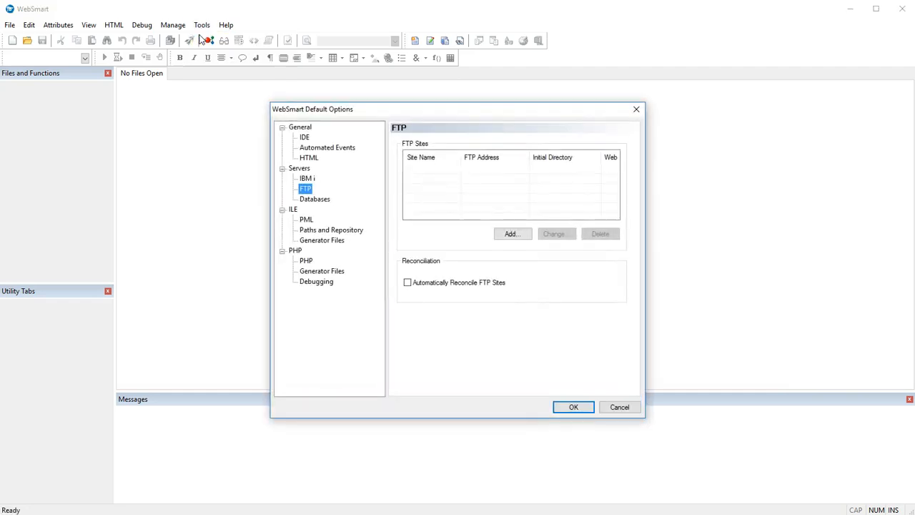
{"action": "left_click", "coordinate": [303, 169]}
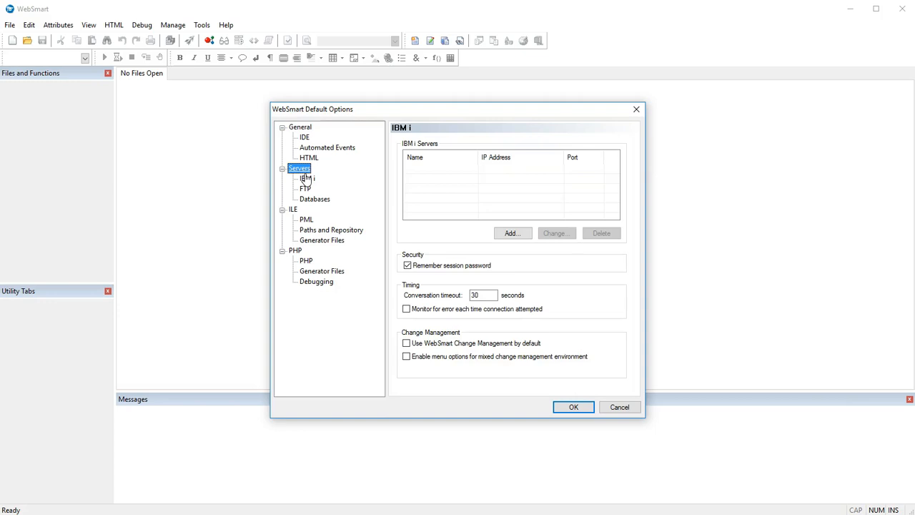
{"action": "left_click", "coordinate": [306, 181]}
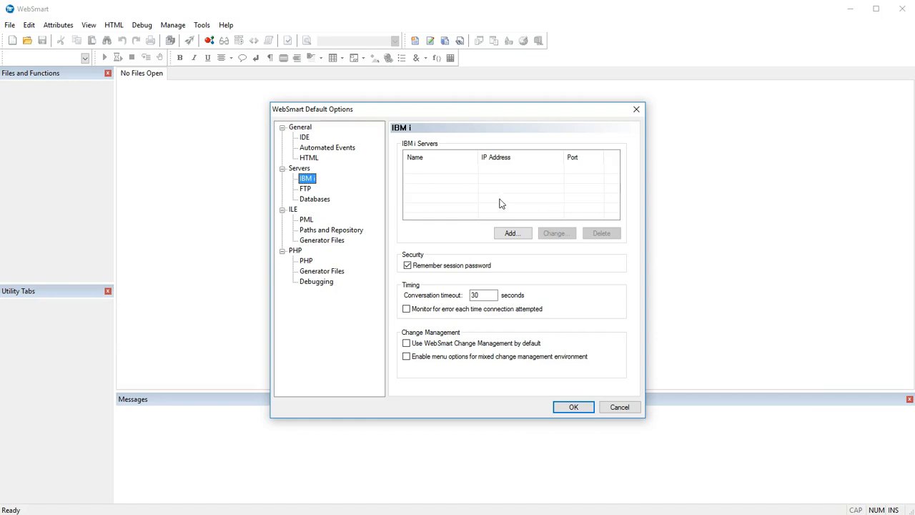
Add IBM i server Dev at dev.excelsystems.com, port 4015, library WSTRKLIB instead of XL_WEBLIB.
{"action": "left_click", "coordinate": [510, 233]}
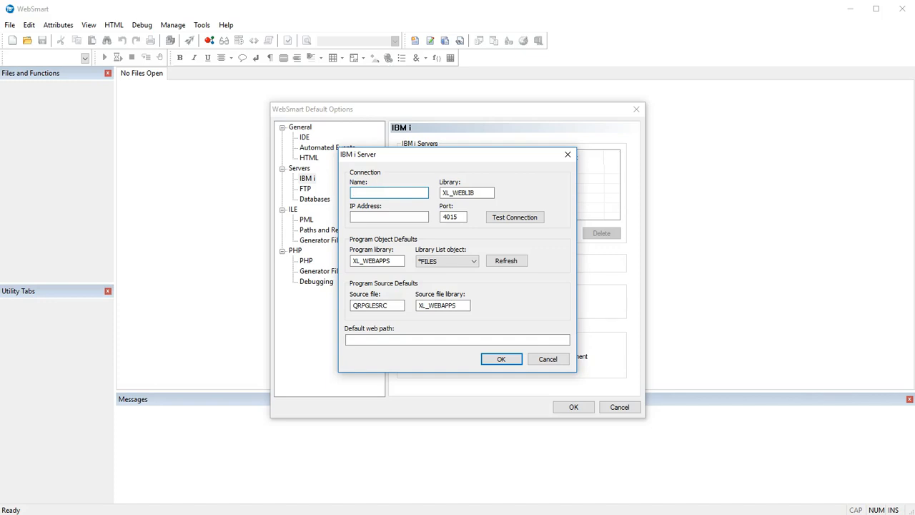
{"action": "type", "text": "Dev"}
{"action": "left_click", "coordinate": [374, 217]}
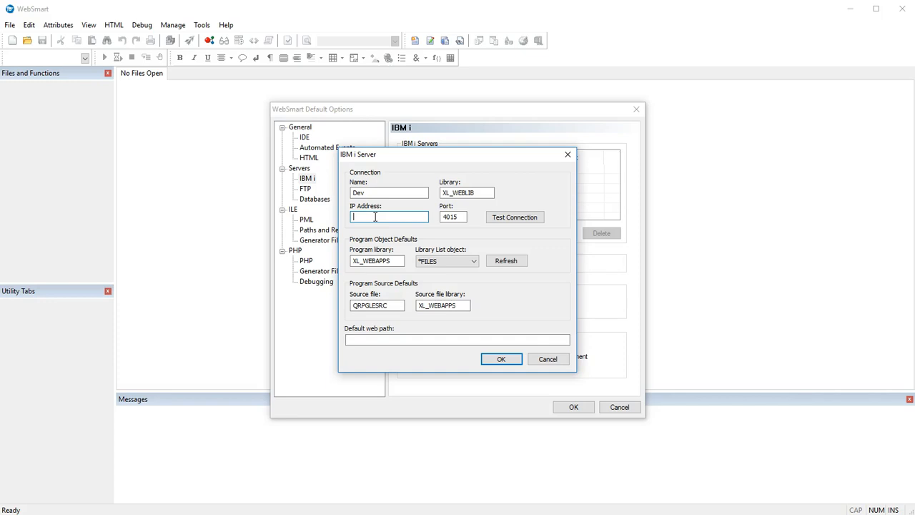
{"action": "type", "text": "dev.excelsystems.com"}
{"action": "left_click", "coordinate": [458, 218]}
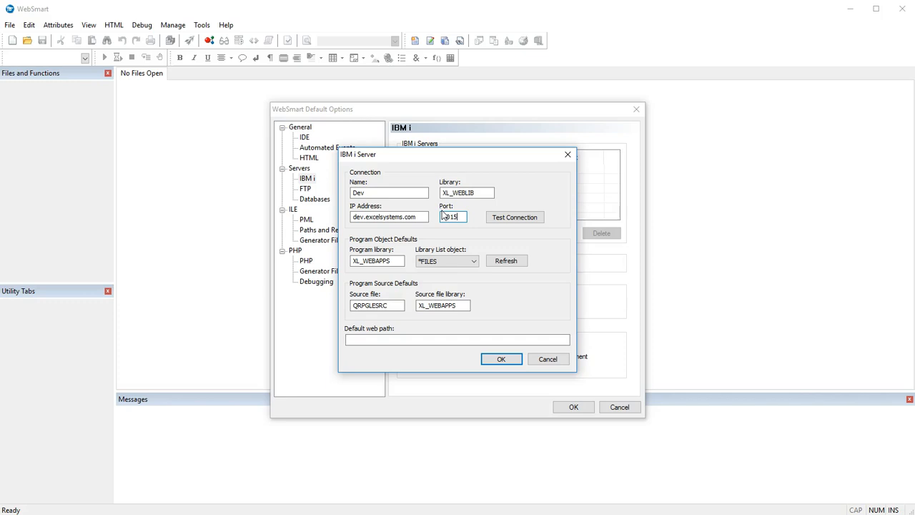
{"action": "left_click", "coordinate": [483, 193]}
{"action": "left_click_drag", "start_coordinate": [476, 194], "coordinate": [442, 193]}
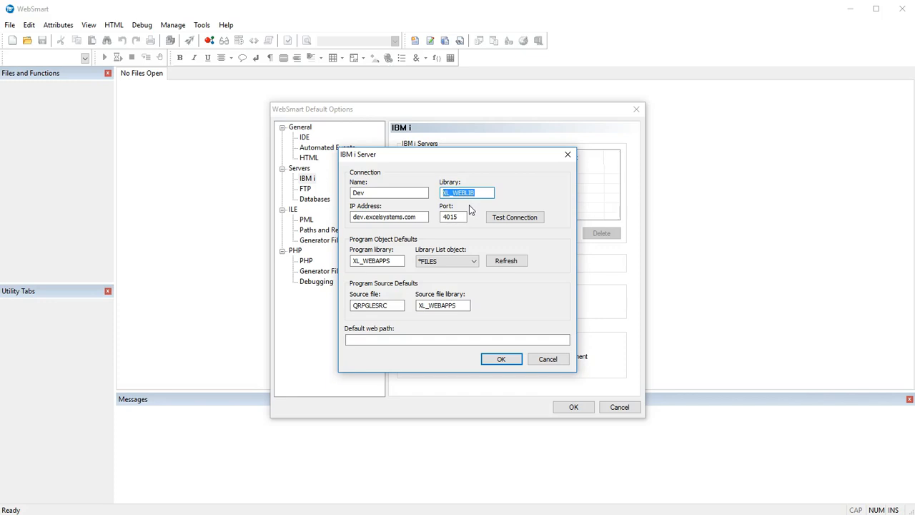
{"action": "type", "text": "WSTRKLIB"}
Test the Dev server connection with the sign-on credentials and dismiss the success message.
{"action": "left_click", "coordinate": [493, 219]}
{"action": "key", "text": "Return"}
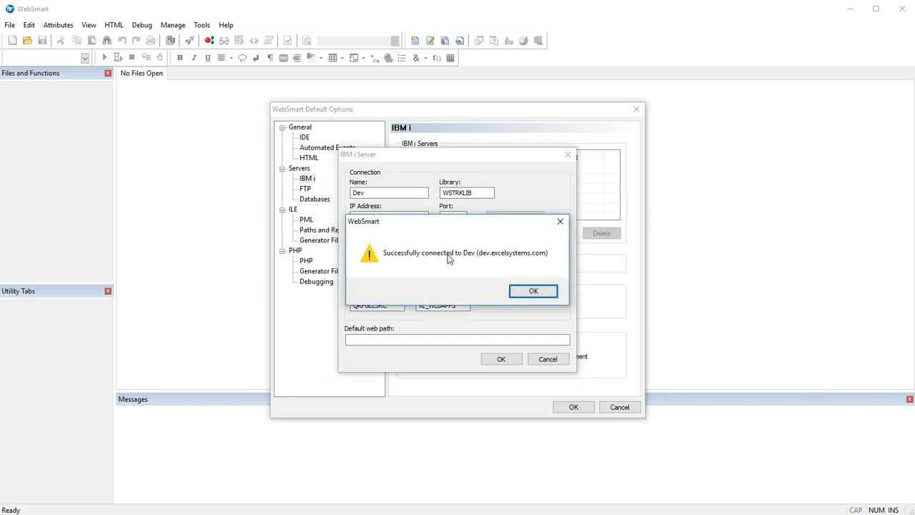
{"action": "left_click", "coordinate": [515, 293]}
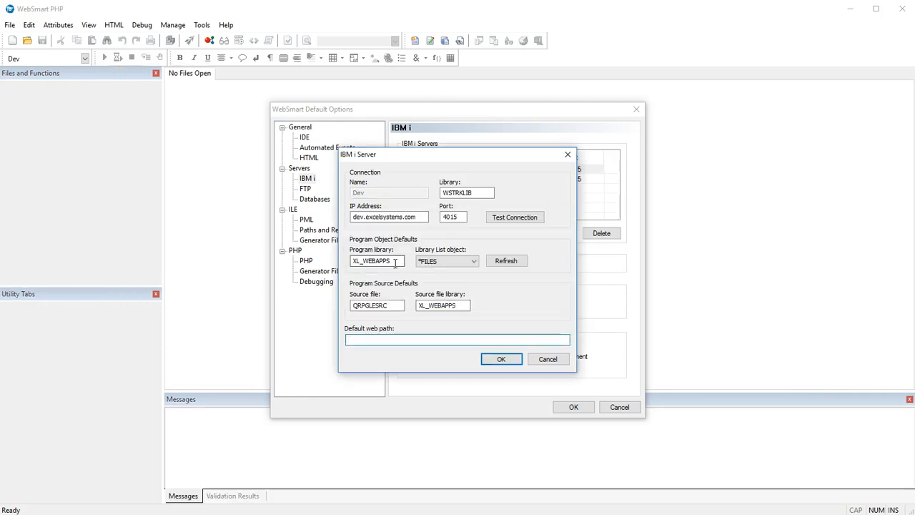
Keep the defaults: program library XL_WEBAPPS, library list object *FILES, source file QRPGLESRC.
{"action": "left_click", "coordinate": [396, 261]}
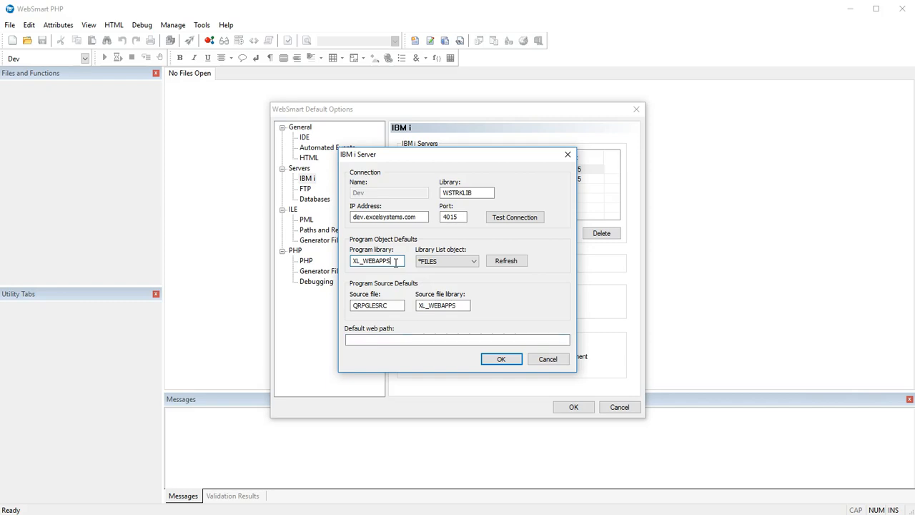
{"action": "left_click", "coordinate": [463, 262]}
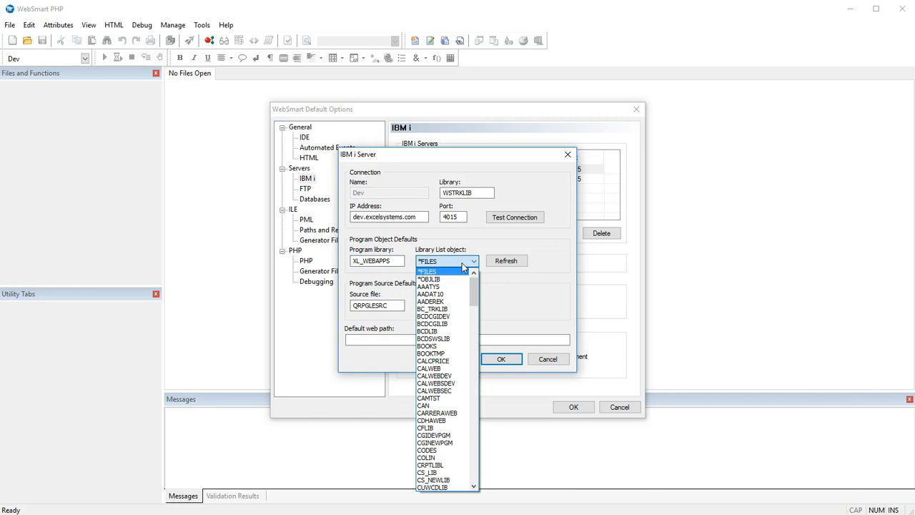
{"action": "left_click", "coordinate": [463, 263]}
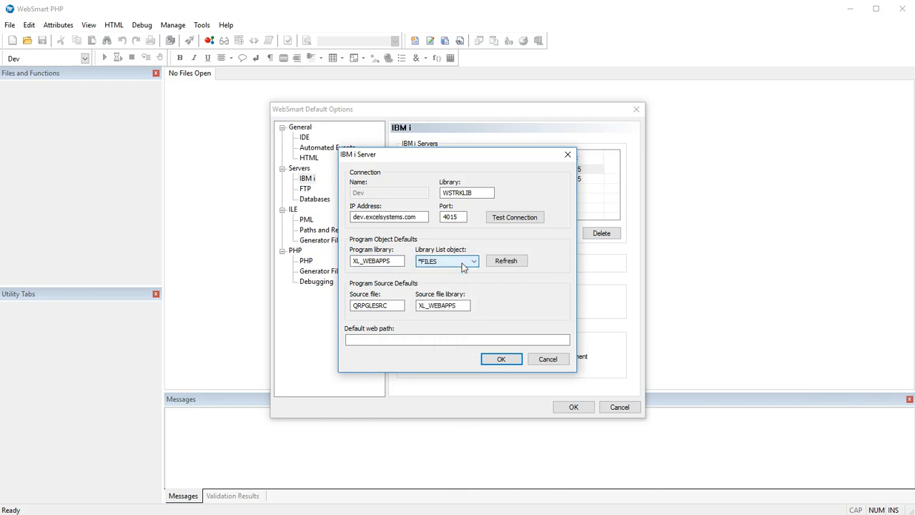
{"action": "left_click", "coordinate": [392, 306]}
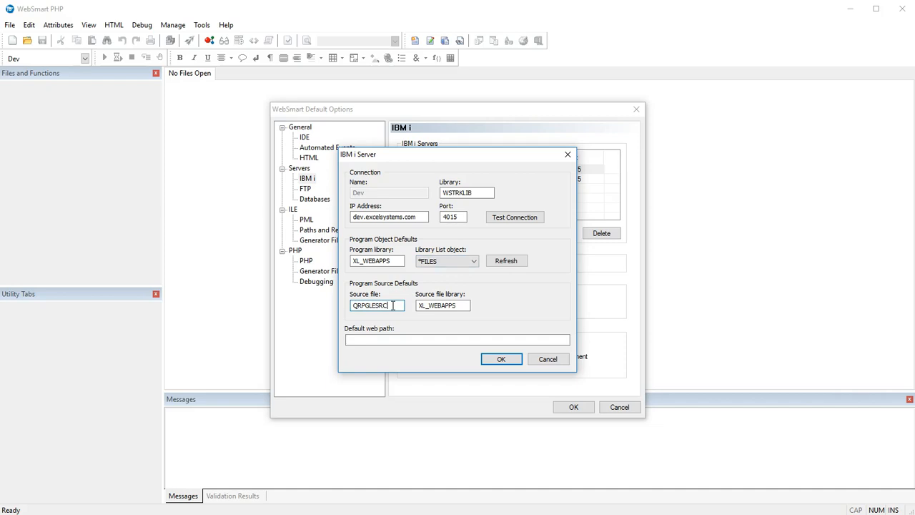
{"action": "left_click", "coordinate": [453, 305]}
{"action": "left_click", "coordinate": [423, 340]}
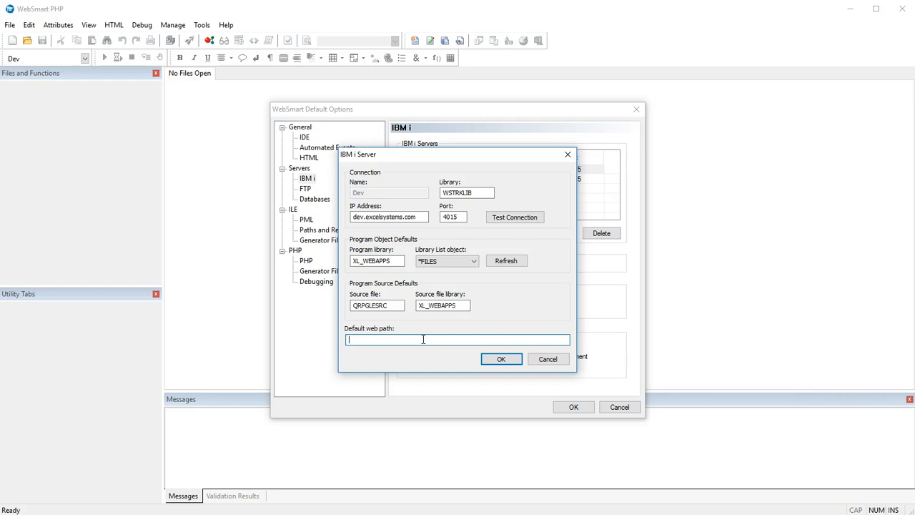
{"action": "type", "text": "http://dev.excelsystems.com:8150/webapps/"}
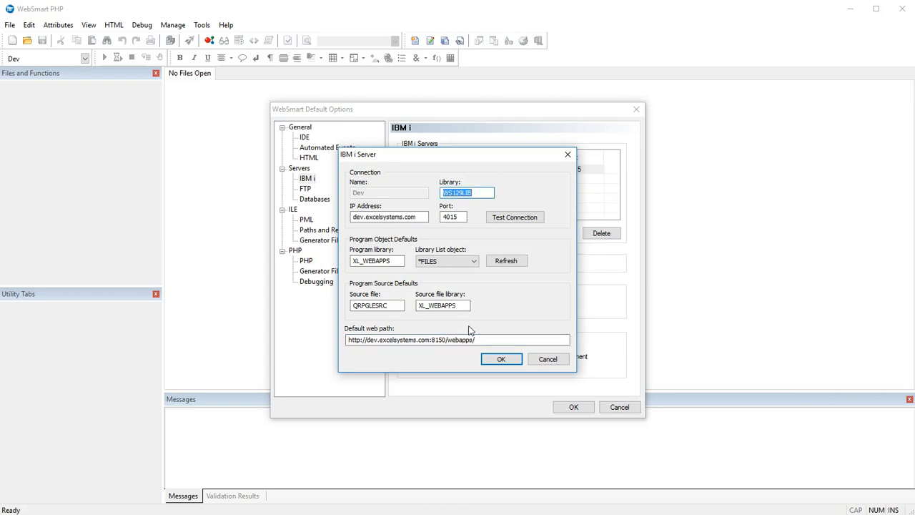
{"action": "left_click", "coordinate": [500, 359]}
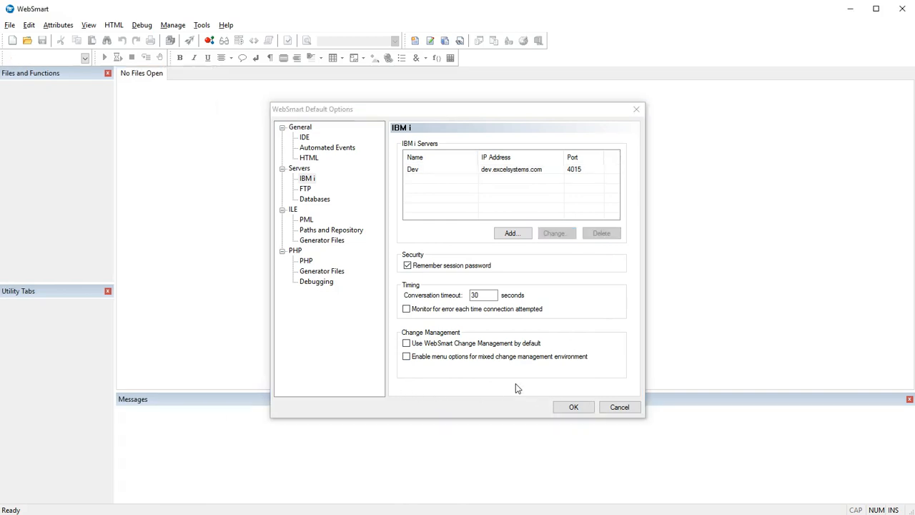
{"action": "left_click", "coordinate": [305, 190]}
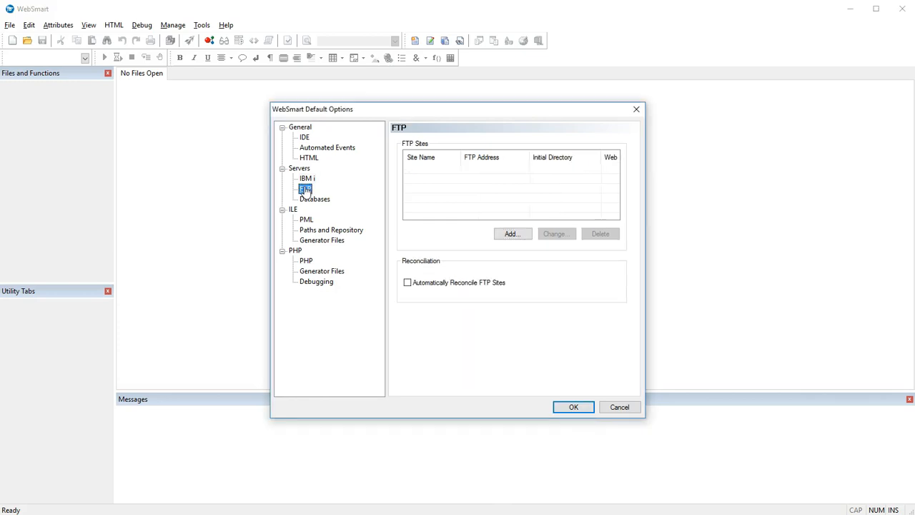
{"action": "left_click", "coordinate": [513, 234]}
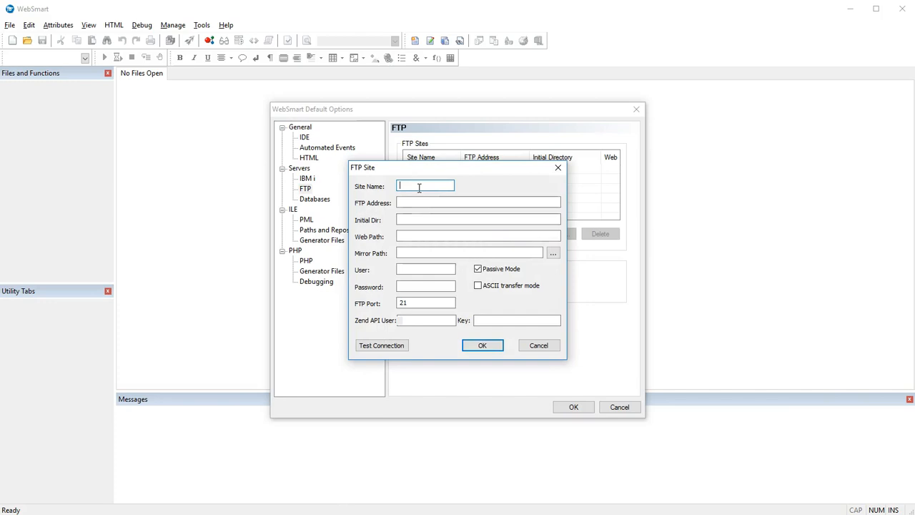
{"action": "type", "text": "Dev"}
{"action": "key", "text": "Tab"}
{"action": "type", "text": "dev"}
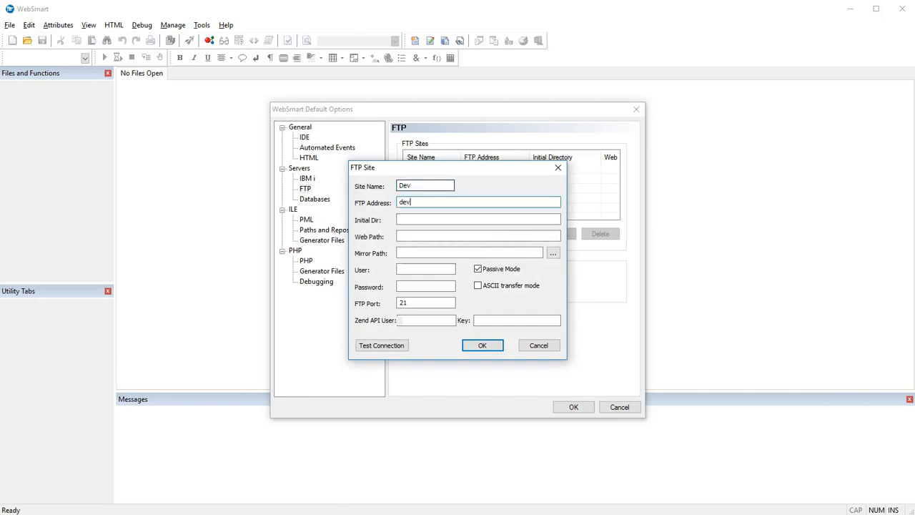
{"action": "type", "text": ".excelsystems.com"}
{"action": "left_click", "coordinate": [420, 219]}
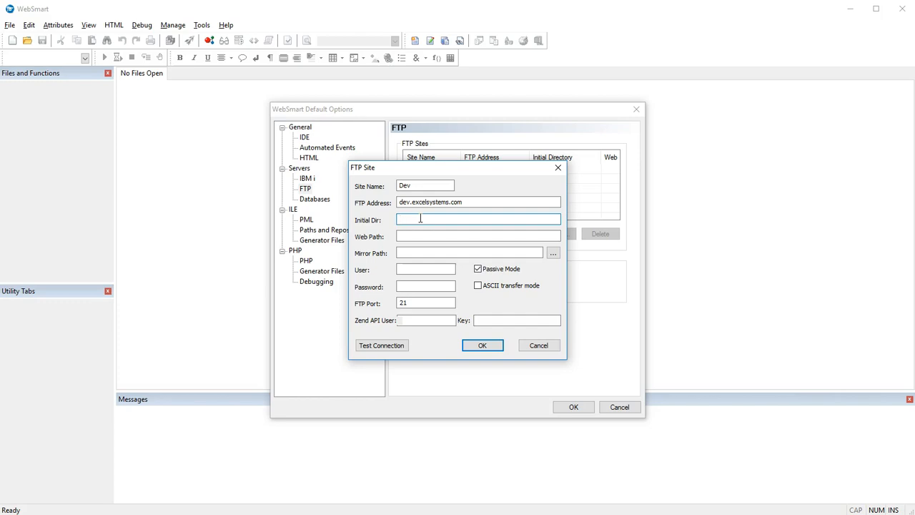
{"action": "type", "text": "/www/websmart/htdocs/wsphp/"}
{"action": "left_click", "coordinate": [427, 235]}
{"action": "type", "text": "http://dev"}
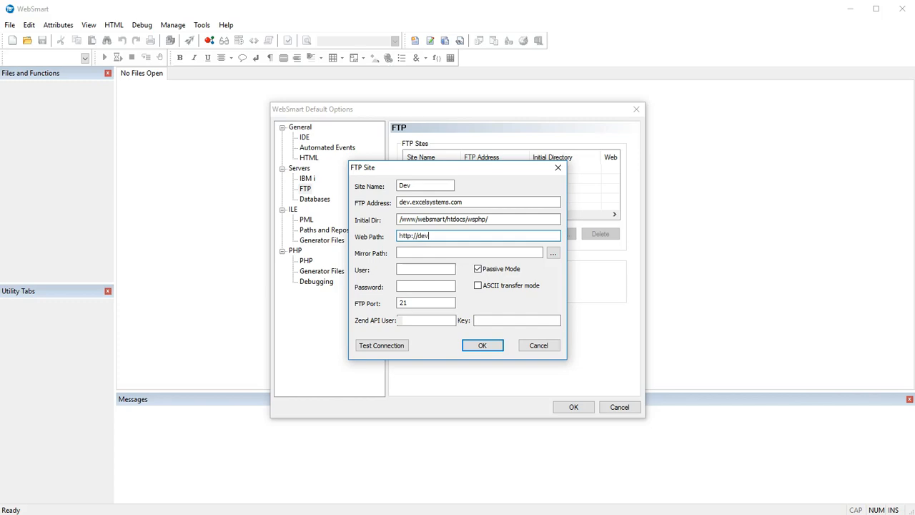
{"action": "type", "text": ".excelsystems.com/wsphp/"}
Set the Dev FTP site's mirror path to C:/mirrordir/.
{"action": "left_click", "coordinate": [422, 252]}
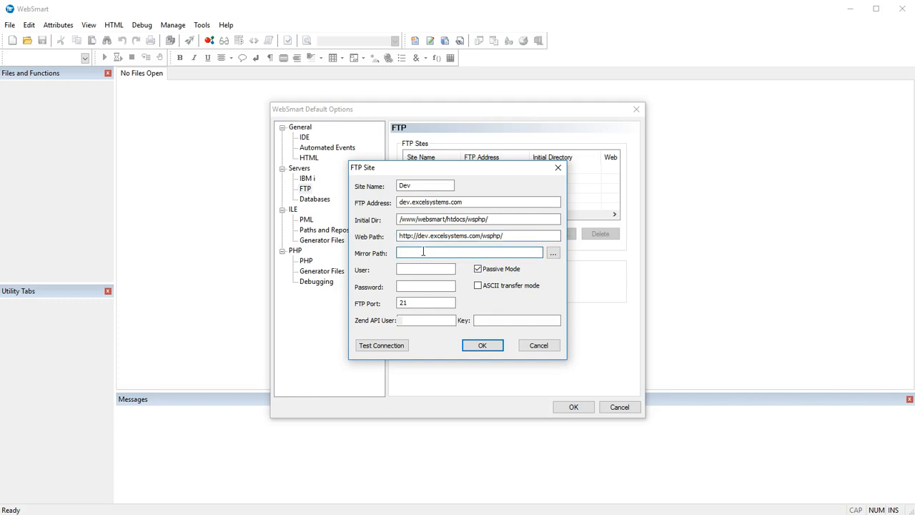
{"action": "type", "text": "C:"}
{"action": "type", "text": "://"}
{"action": "type", "text": "mirrord"}
{"action": "type", "text": "ir/"}
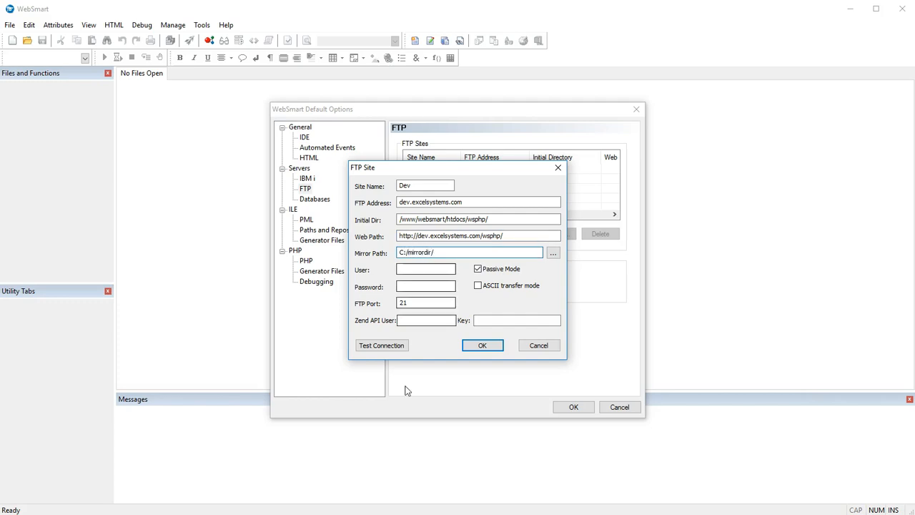
Enter the FTP user name and password for the Dev site, leaving port 21.
{"action": "left_click", "coordinate": [424, 269]}
{"action": "type", "text": "holubeshen"}
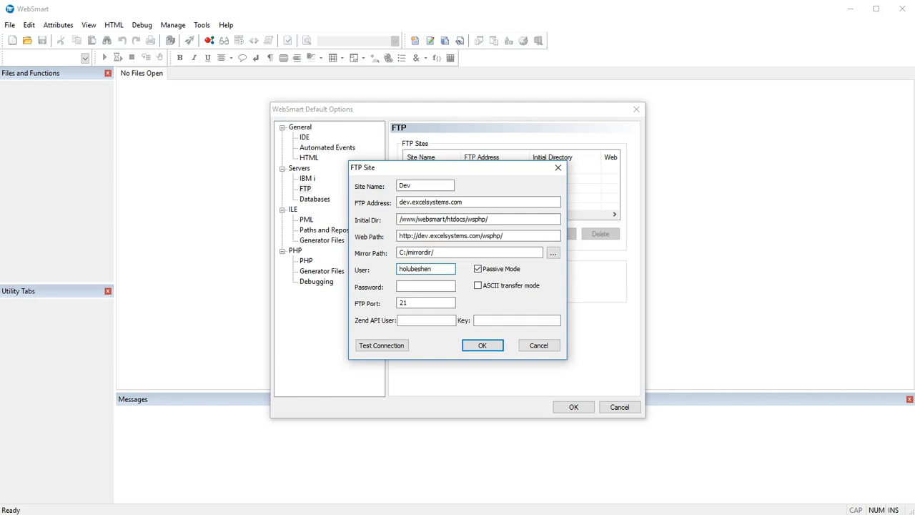
{"action": "key", "text": "Tab"}
{"action": "type", "text": "********"}
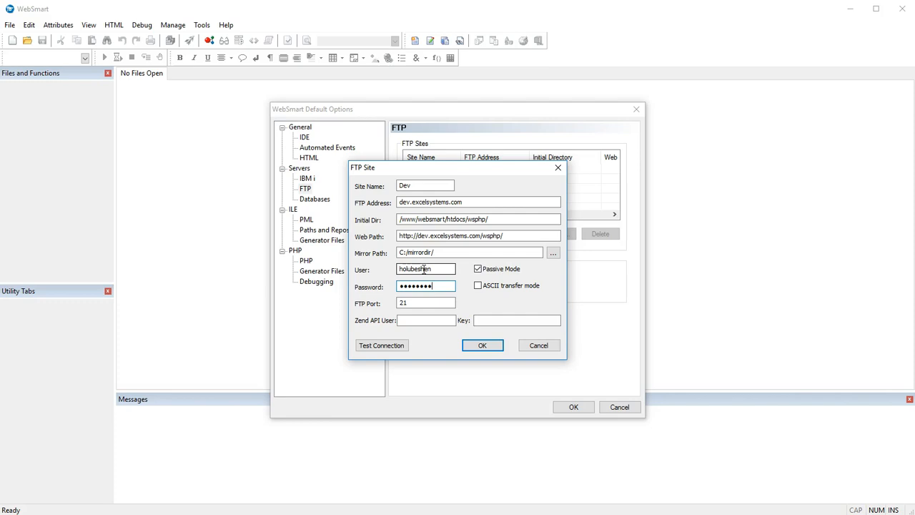
{"action": "left_click", "coordinate": [419, 302]}
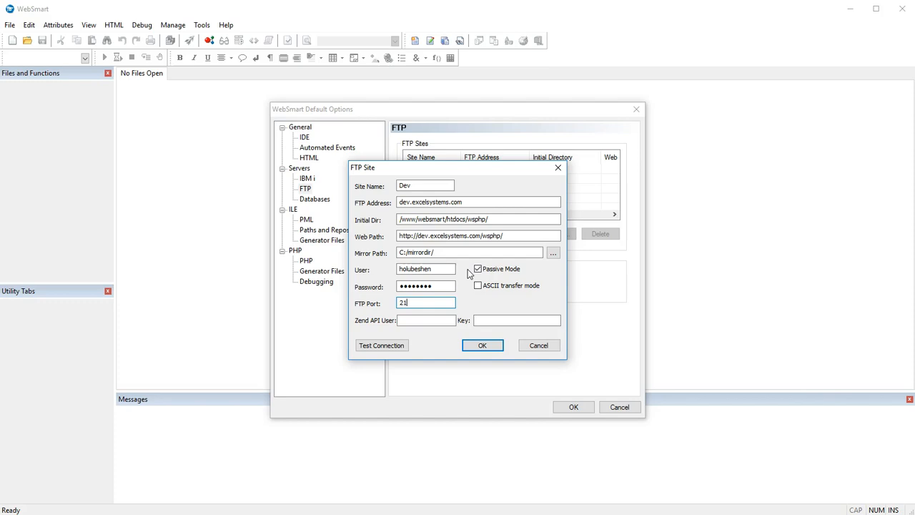
{"action": "left_click", "coordinate": [386, 347]}
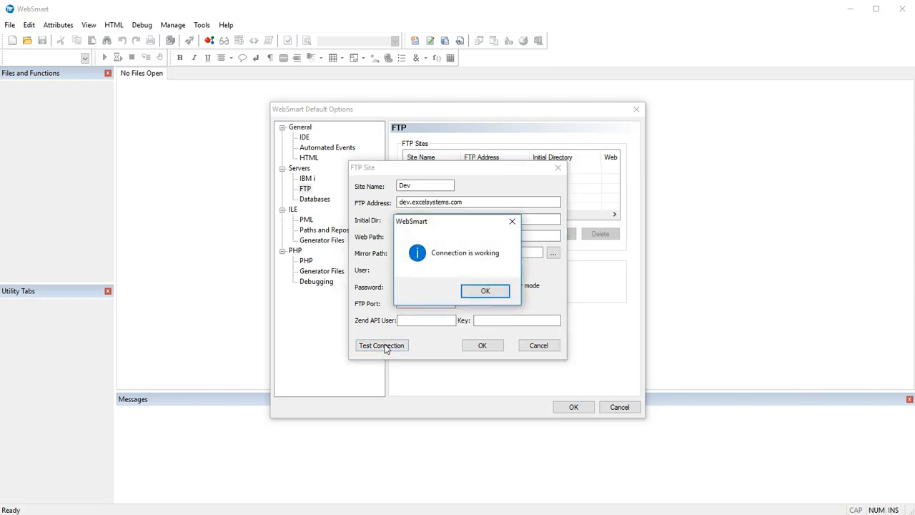
{"action": "left_click", "coordinate": [471, 293]}
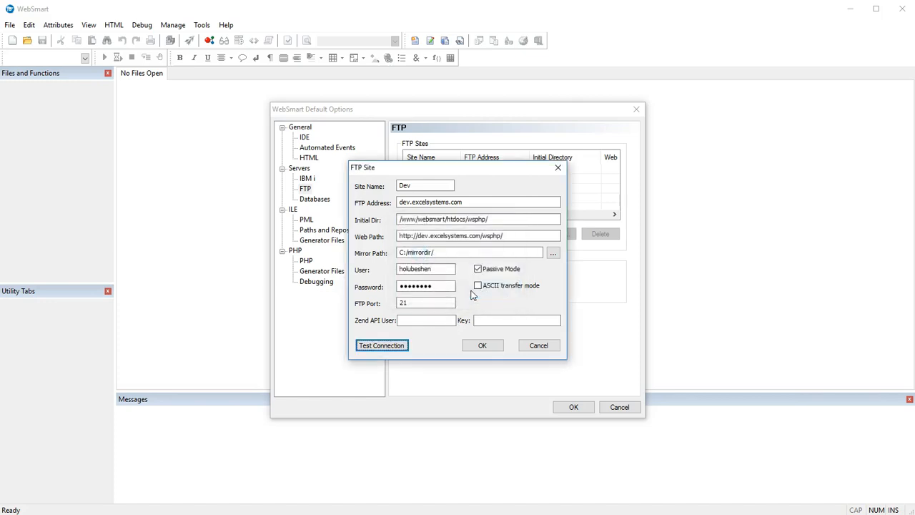